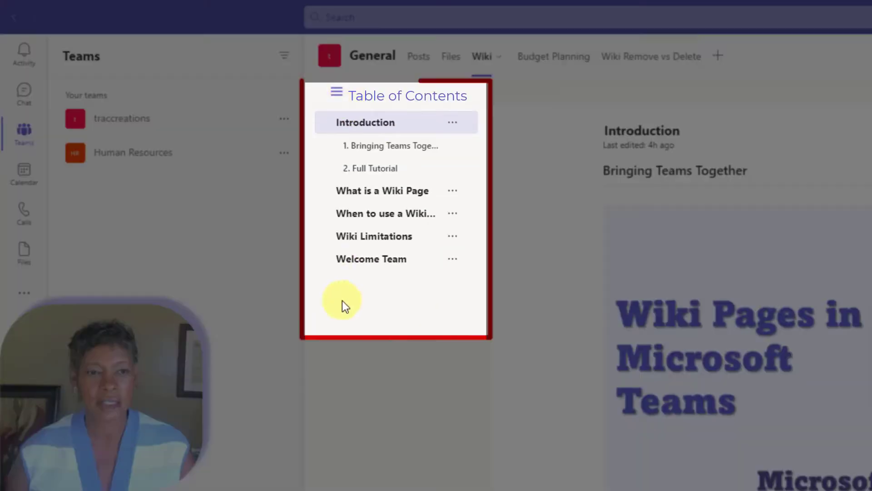
Look through the wiki's table of contents and its Introduction, What is a Wiki Page, When to use a Wiki Page and Wiki Limitations pages
click(337, 95)
click(337, 95)
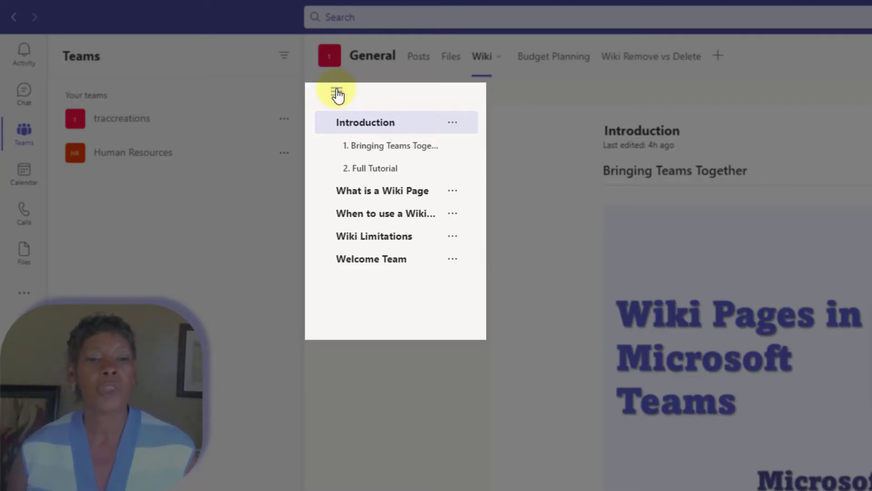
click(371, 198)
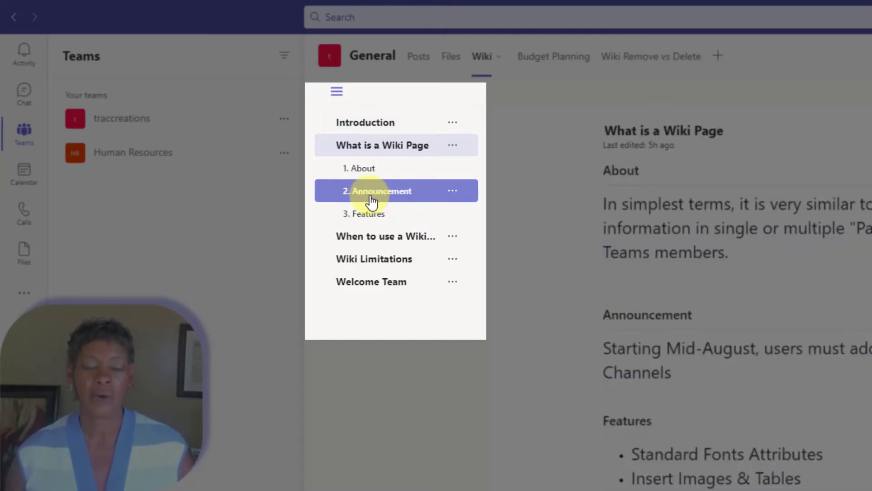
click(380, 244)
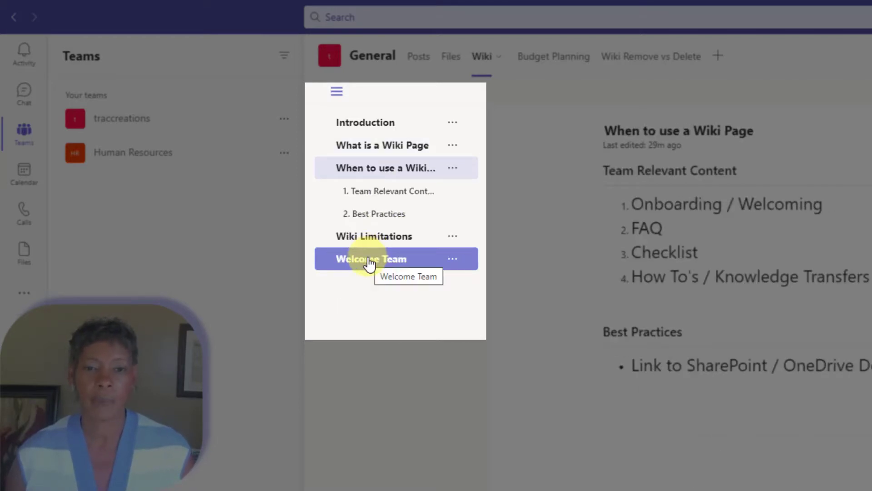
click(366, 132)
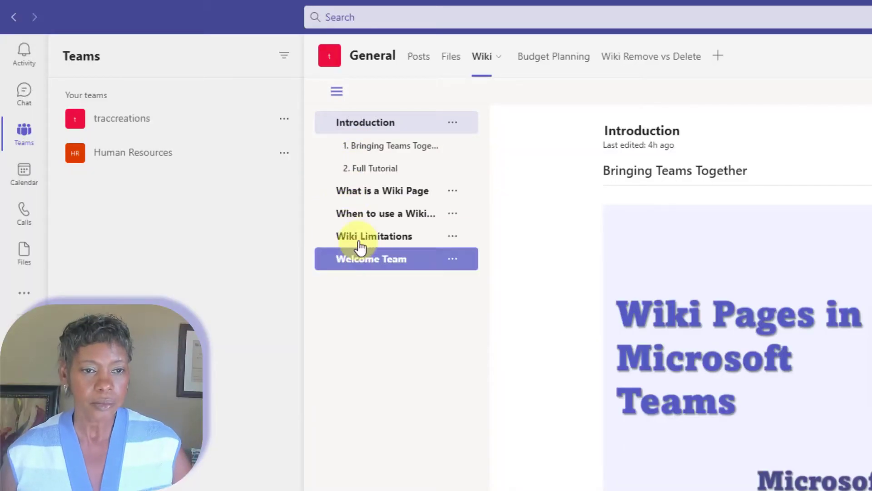
click(376, 214)
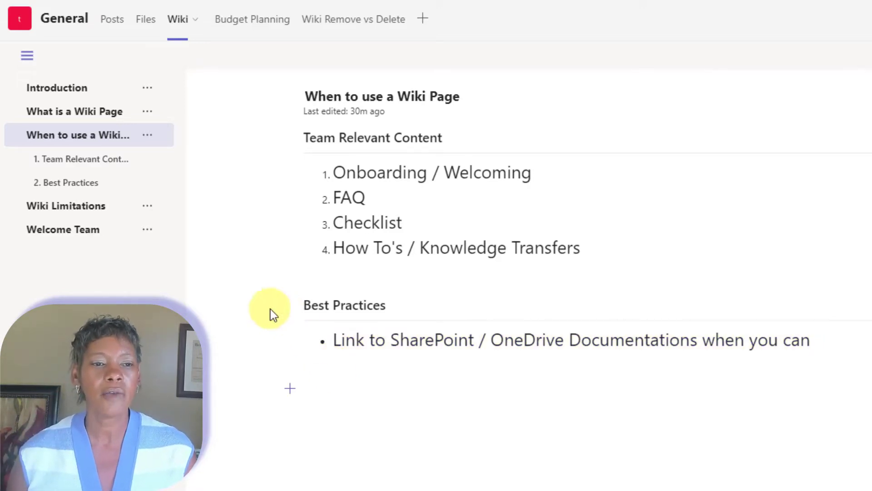
click(78, 209)
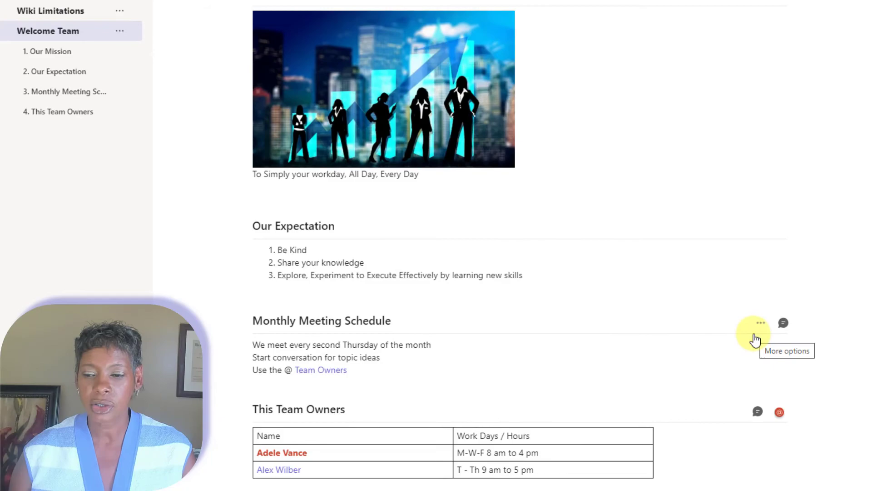
Move the Monthly Meeting Schedule section of the Welcome Team page up above Our Expectation
click(761, 331)
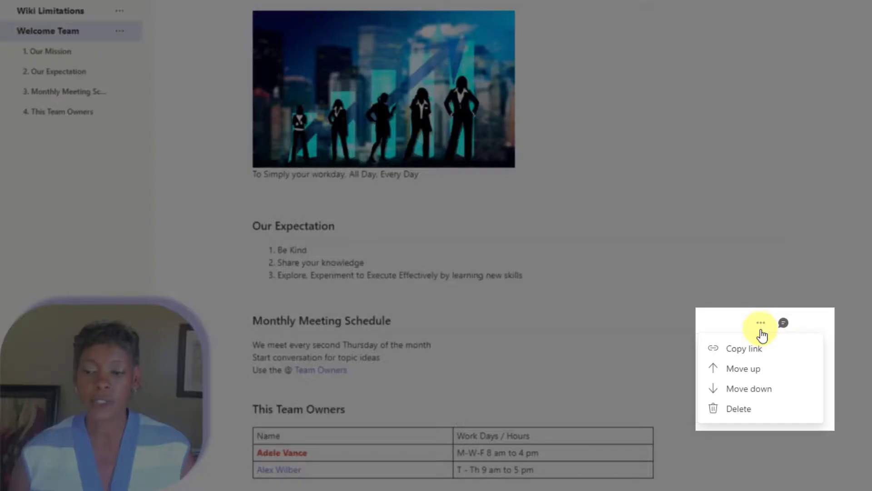
click(746, 384)
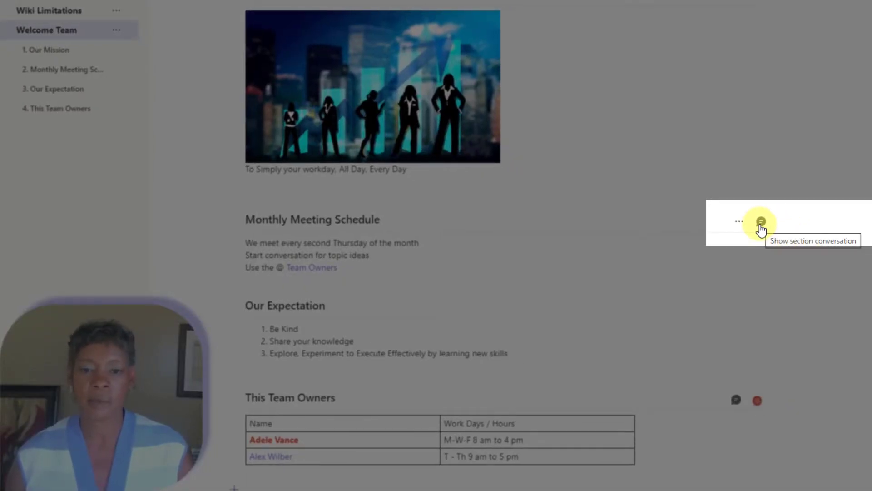
Post "What do you think." in the Monthly Meeting Schedule section's conversation, mentioning the first suggested team member
click(762, 222)
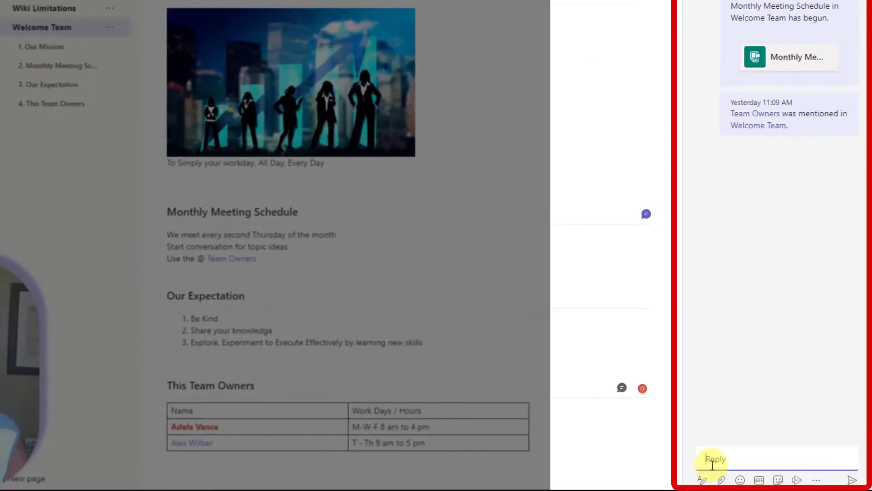
text(@)
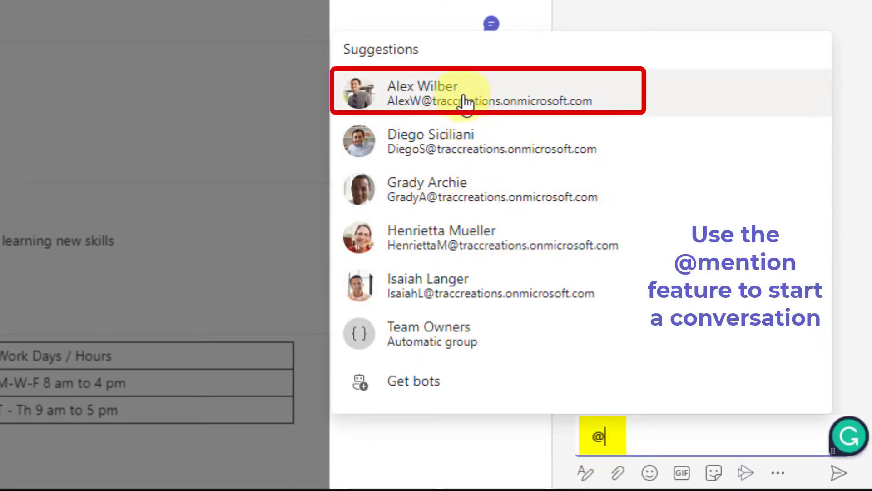
click(467, 102)
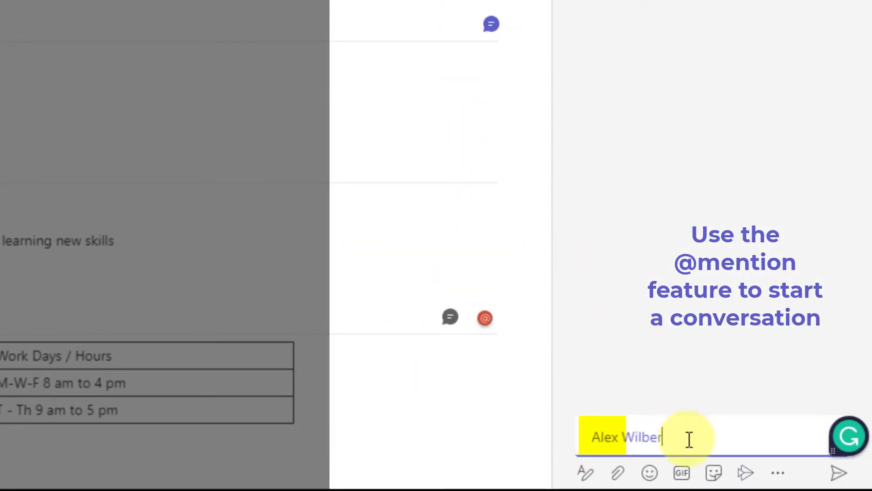
text(What do you think.)
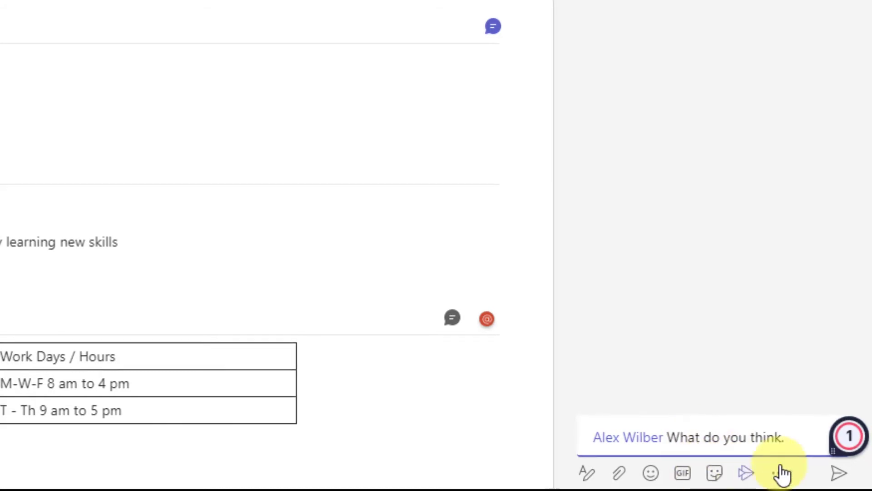
click(839, 474)
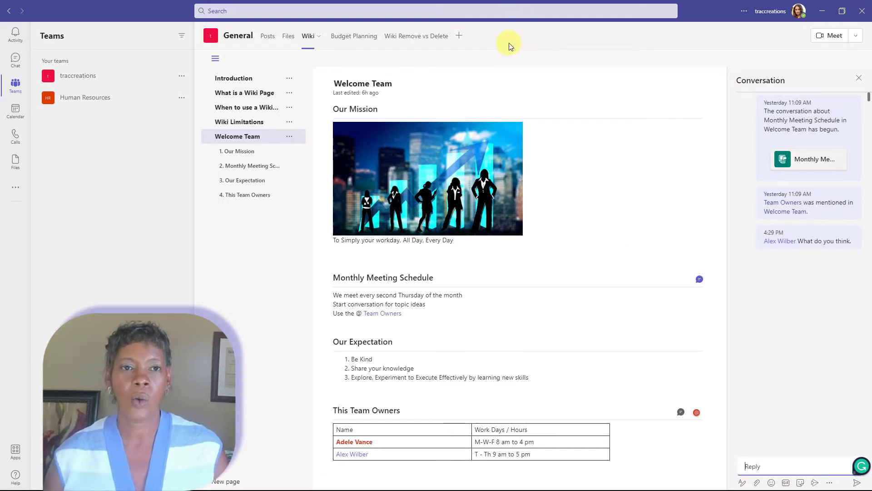
Add a Wiki tab named Demo to the General channel
click(460, 40)
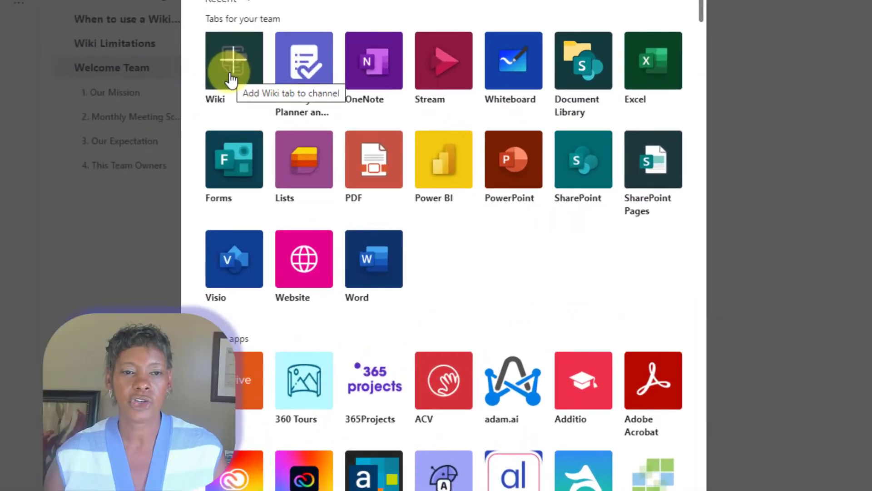
click(309, 144)
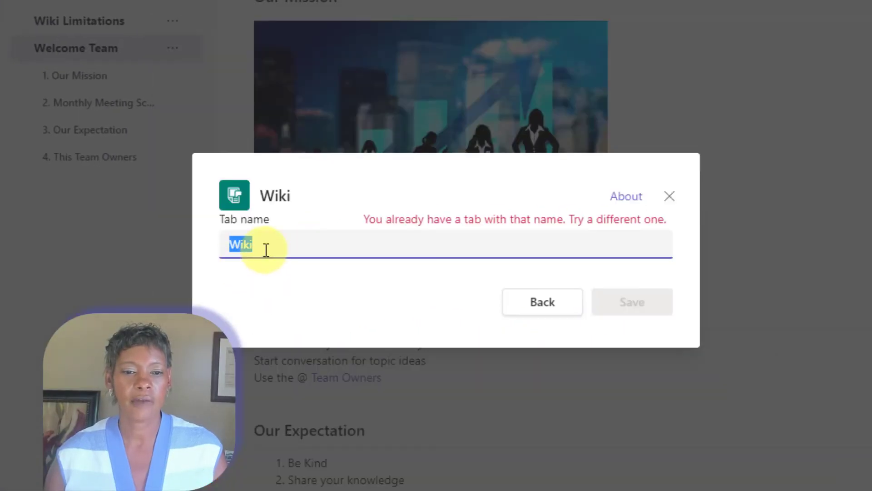
text(Demo)
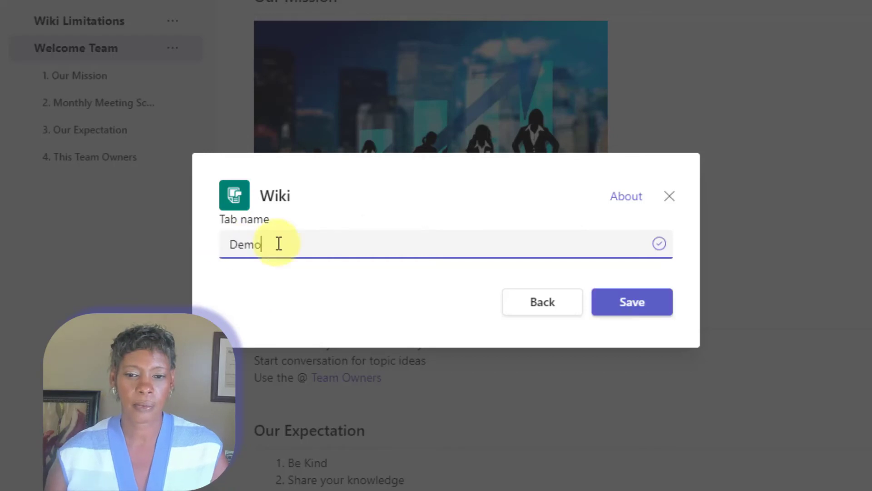
click(651, 315)
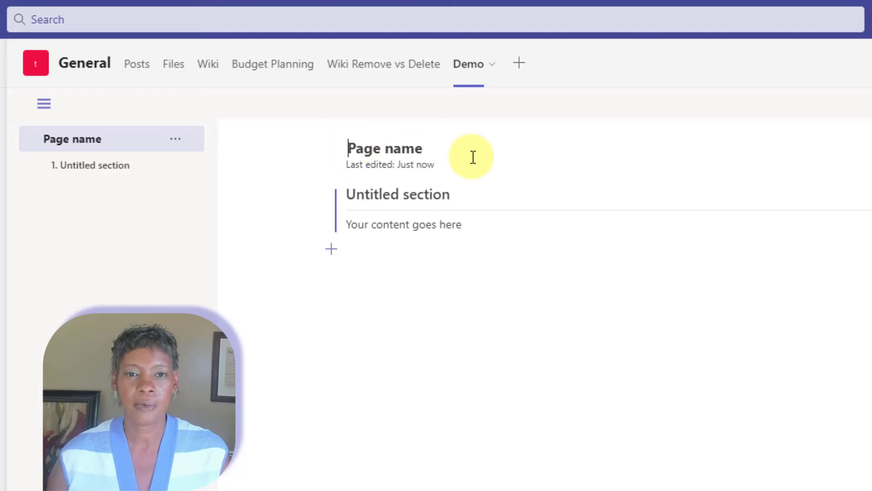
Name the new wiki page Demonstration and title its first section Mission
text(Demonstration)
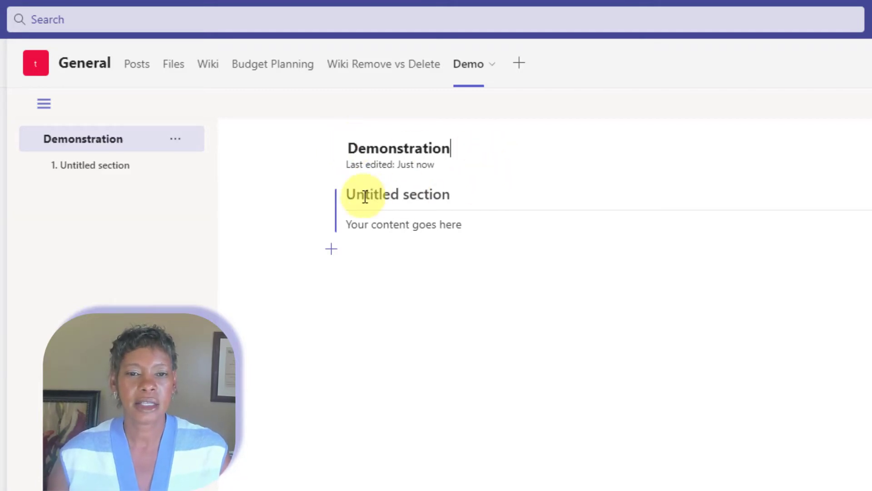
click(349, 198)
text(Mission)
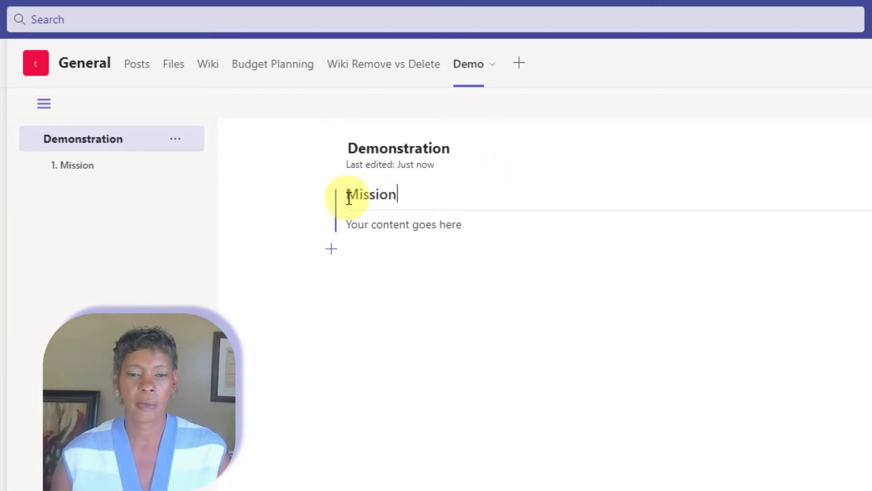
Insert the picture of business silhouettes and a rising arrow from the computer into the Mission section and enlarge it
click(353, 226)
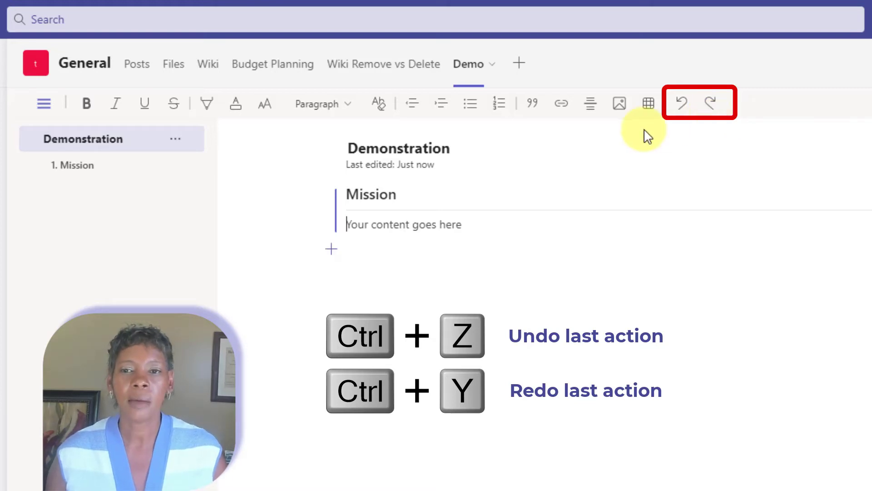
click(620, 111)
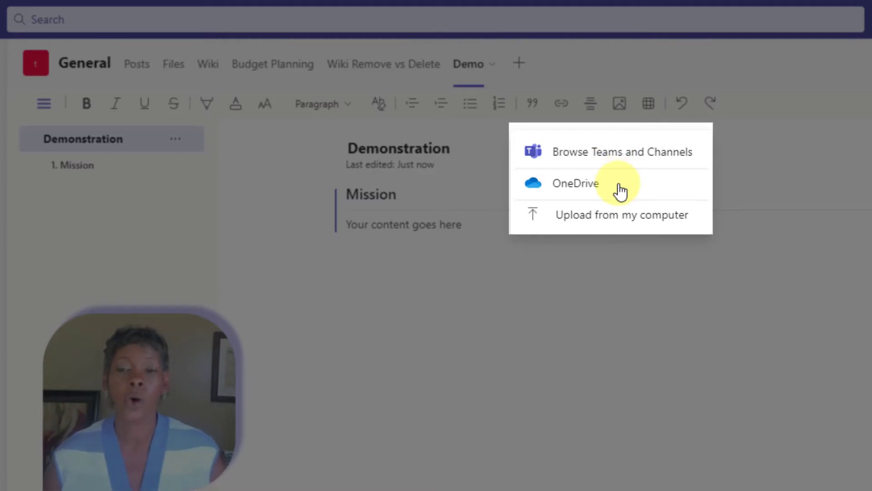
click(642, 222)
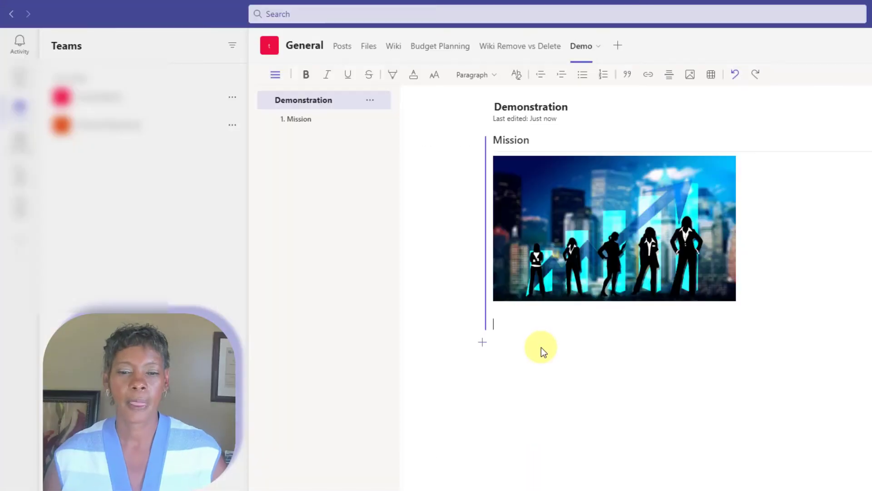
click(603, 245)
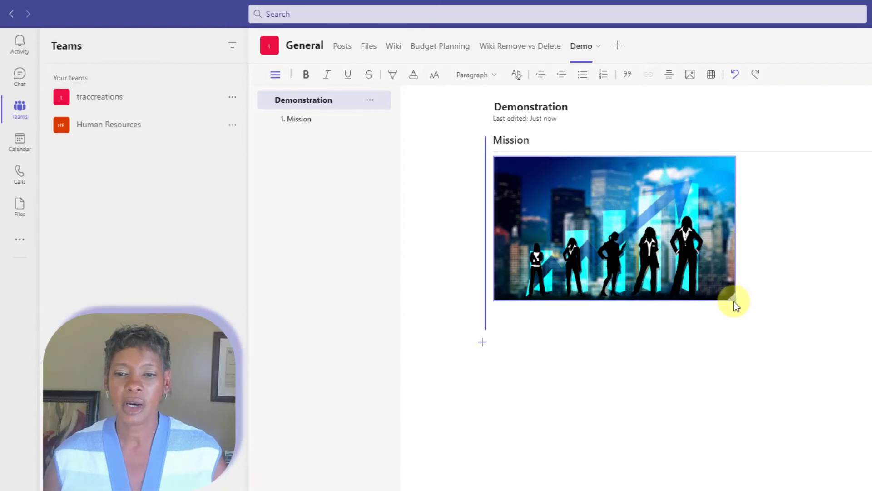
drag(732, 298, 869, 450)
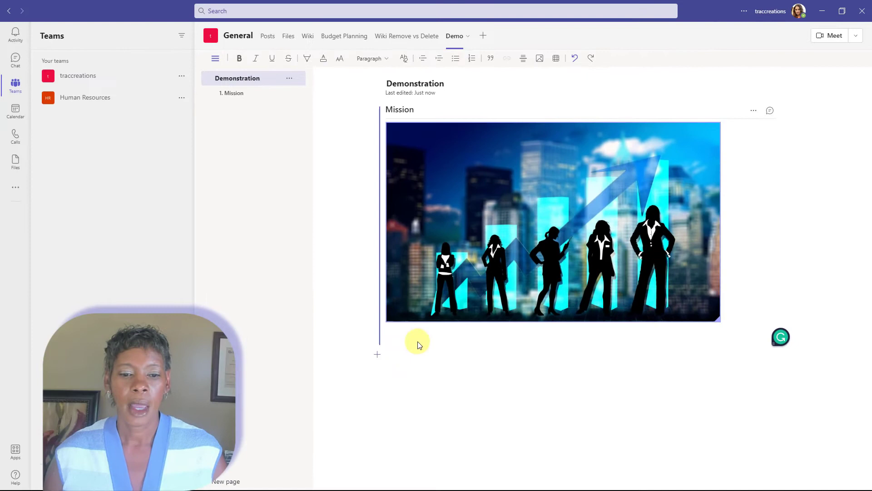
Add the line "Simplify my workday - all day every day" below the picture, formatted bold and Large
click(491, 426)
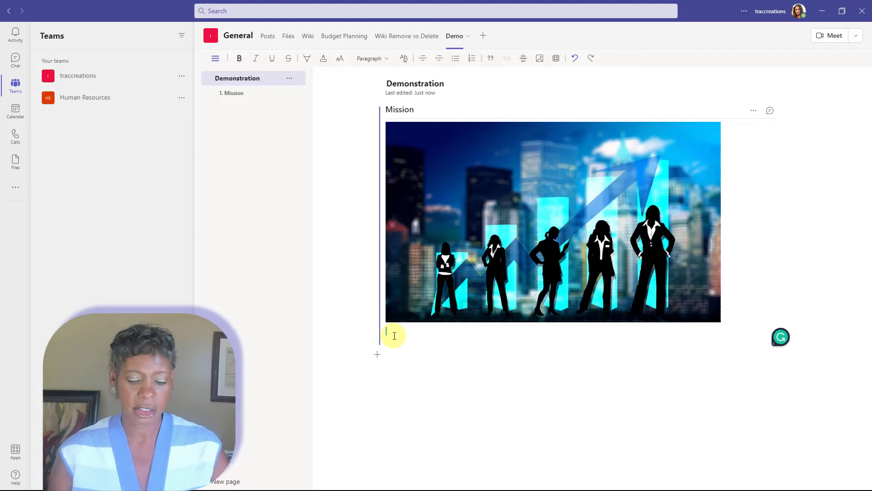
text(Simplify my workday - all day every day)
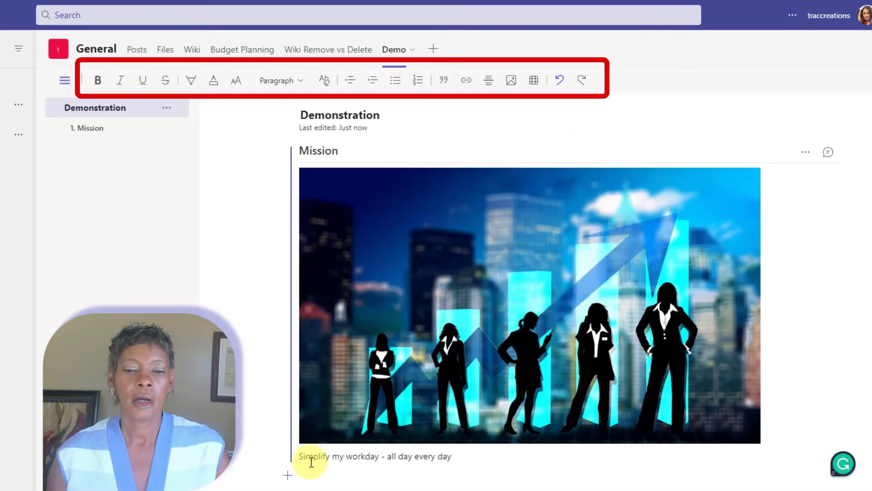
drag(486, 457, 288, 461)
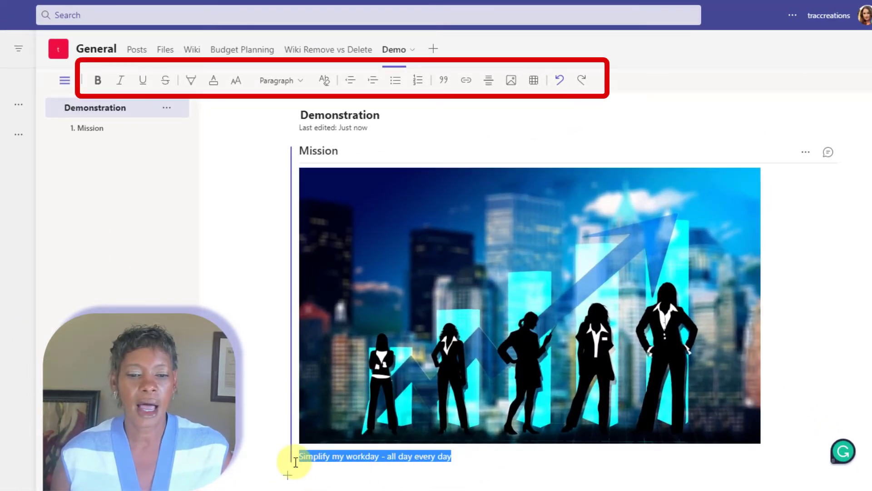
click(97, 81)
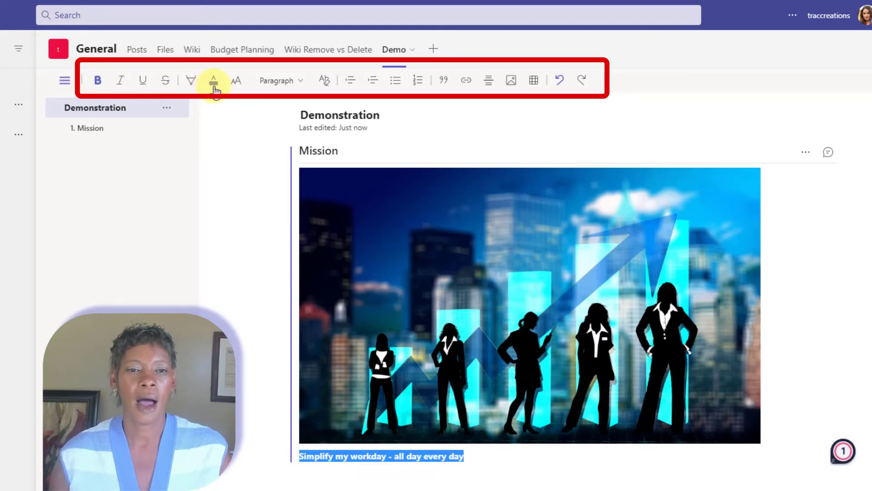
click(244, 88)
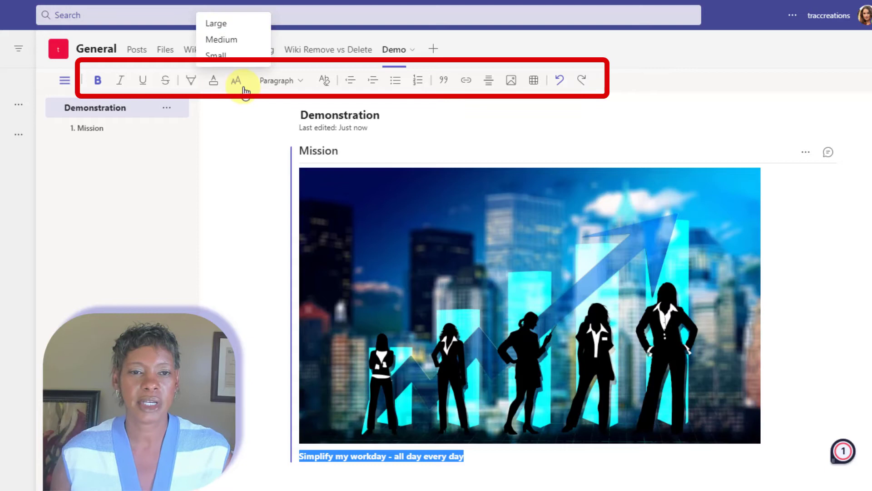
click(225, 25)
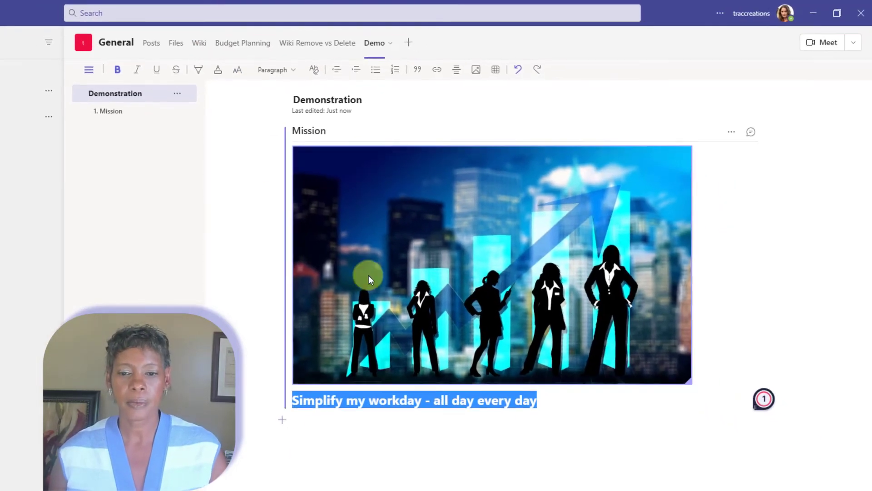
click(576, 400)
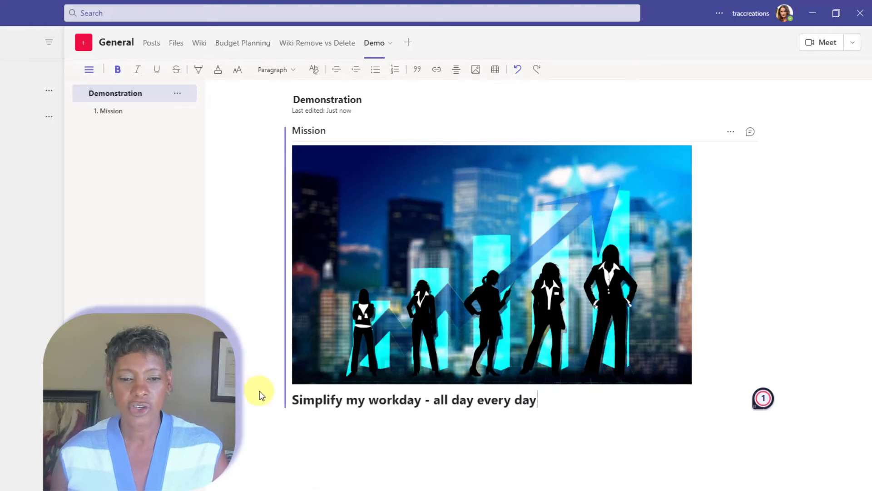
Add a new section titled Expectations below the Mission section
mouse_move(299, 422)
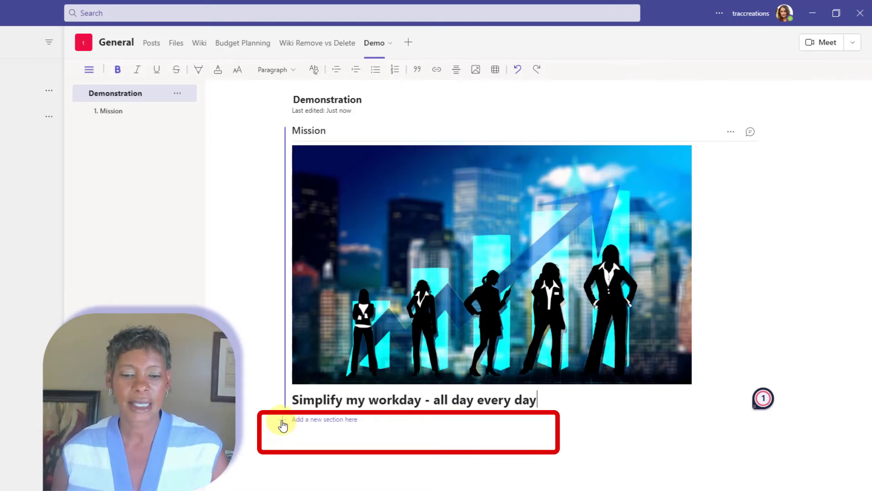
click(282, 423)
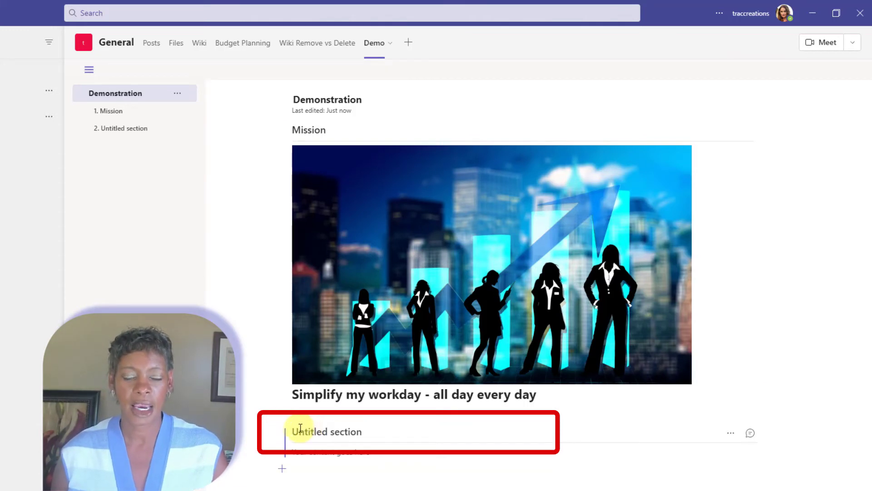
text(Expectations)
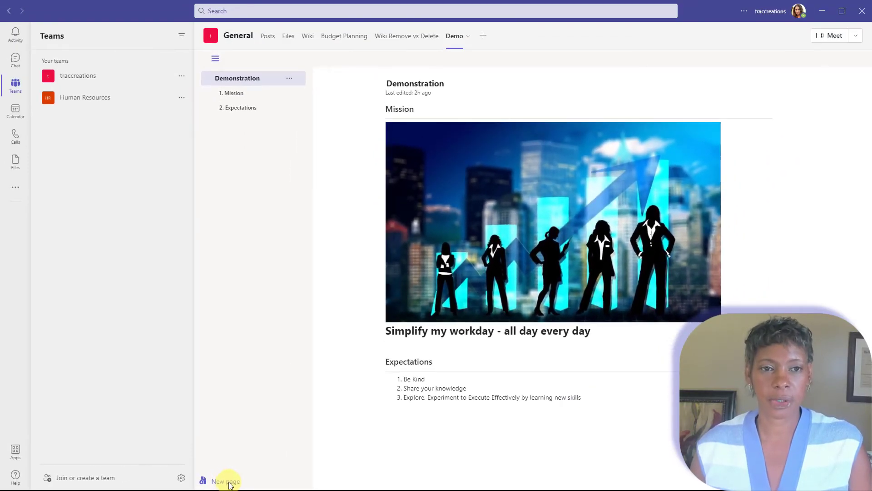
Add a new page to the Demo wiki
click(226, 481)
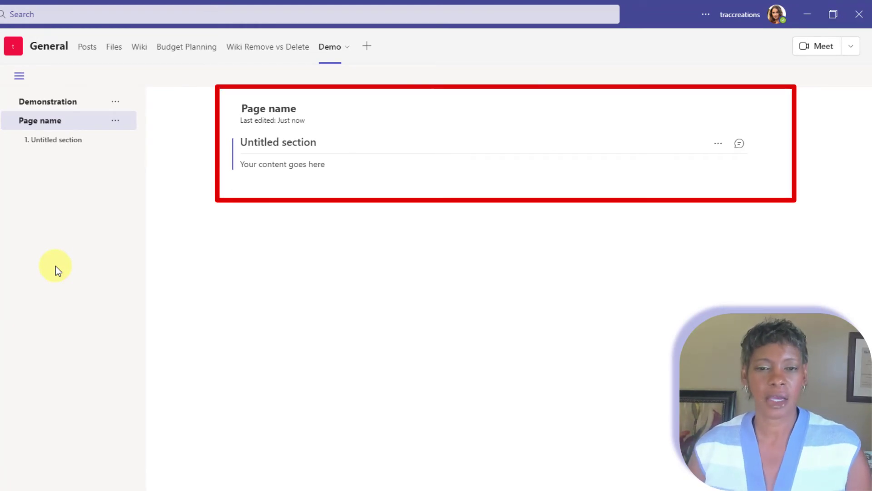
Name the new page "Give a name", title its section "Section 1" and enter "Add content" as the section's text
text(Give a name)
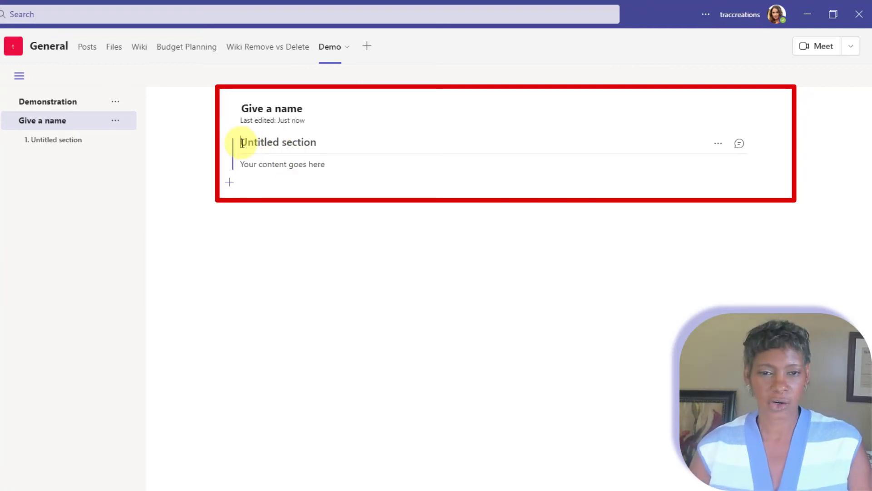
click(259, 164)
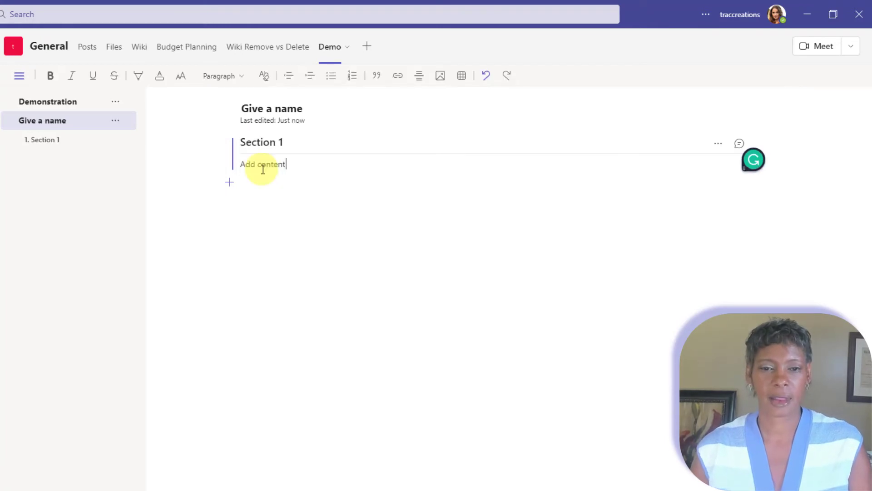
key(Return)
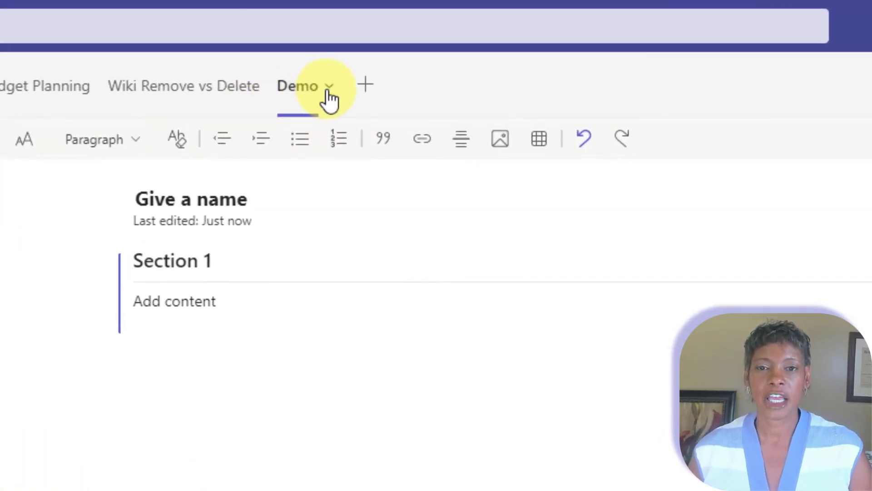
click(328, 93)
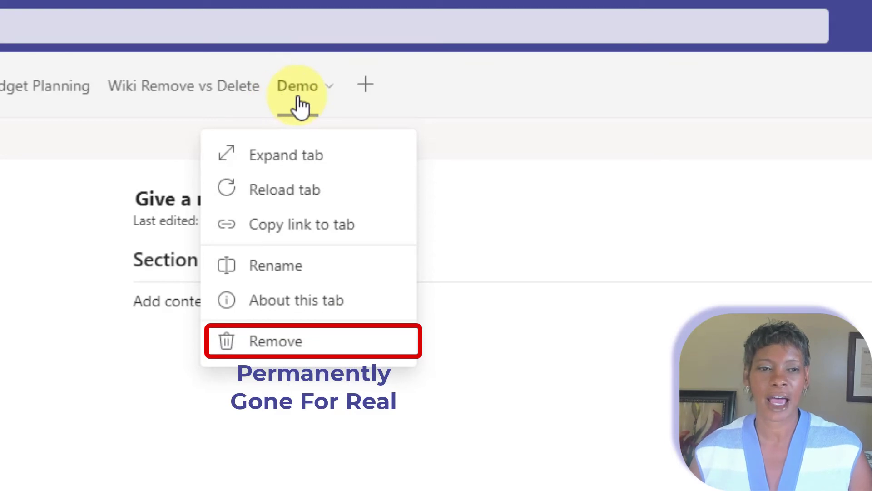
key(Escape)
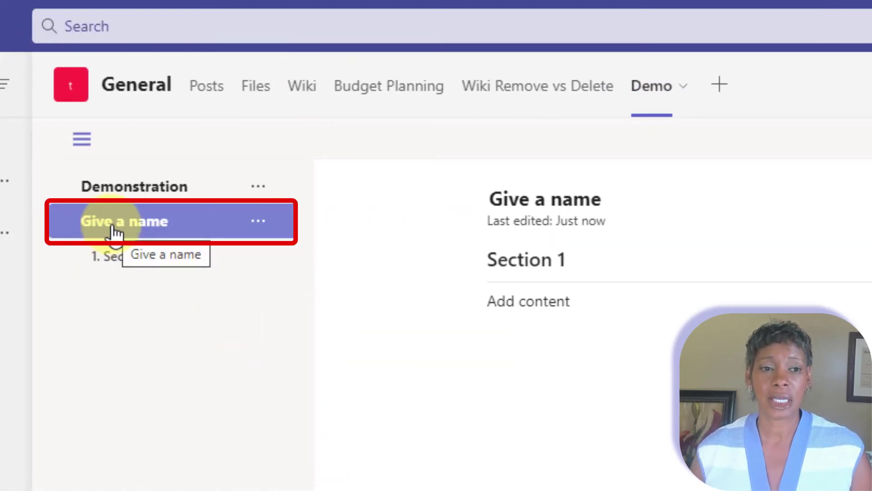
click(261, 228)
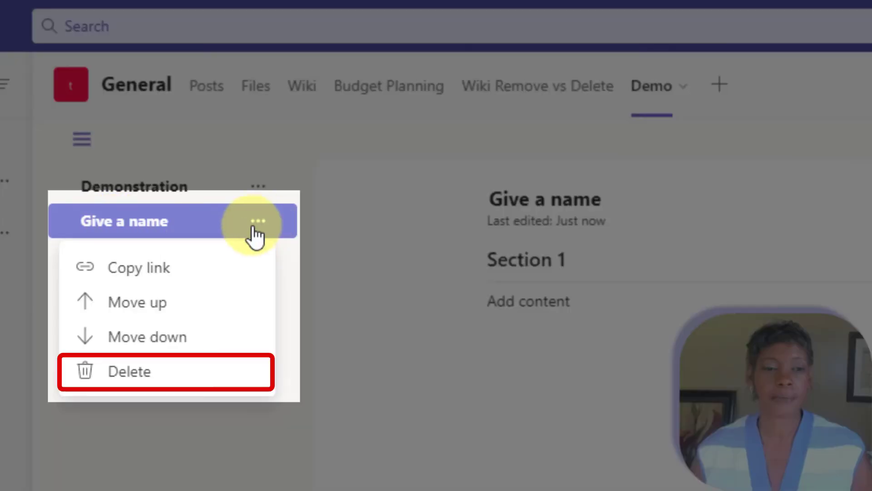
click(191, 375)
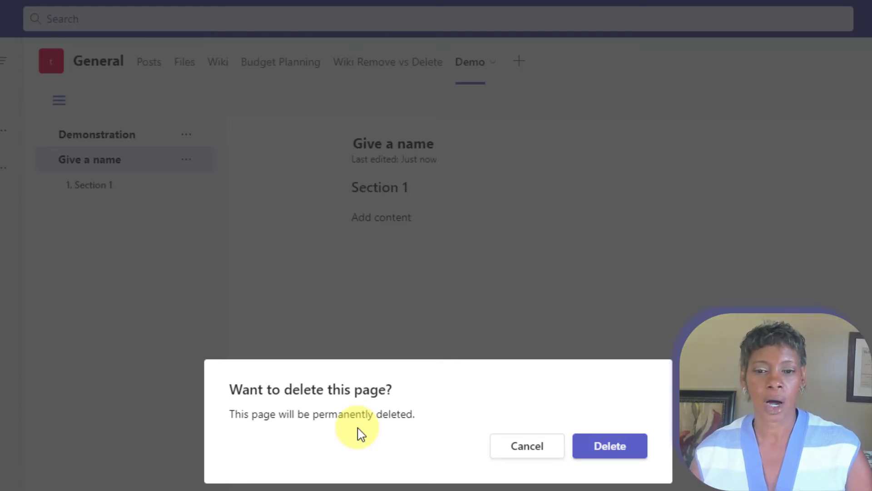
click(529, 448)
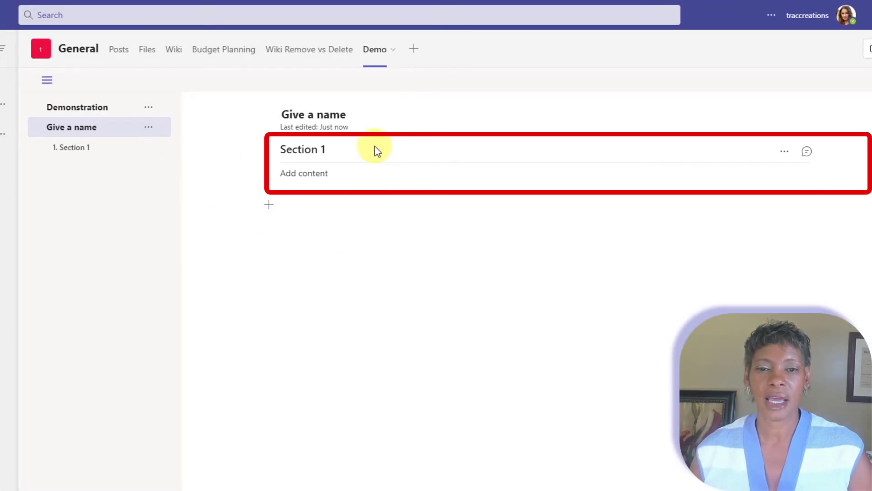
Delete Section 1 from the "Give a name" page
click(315, 149)
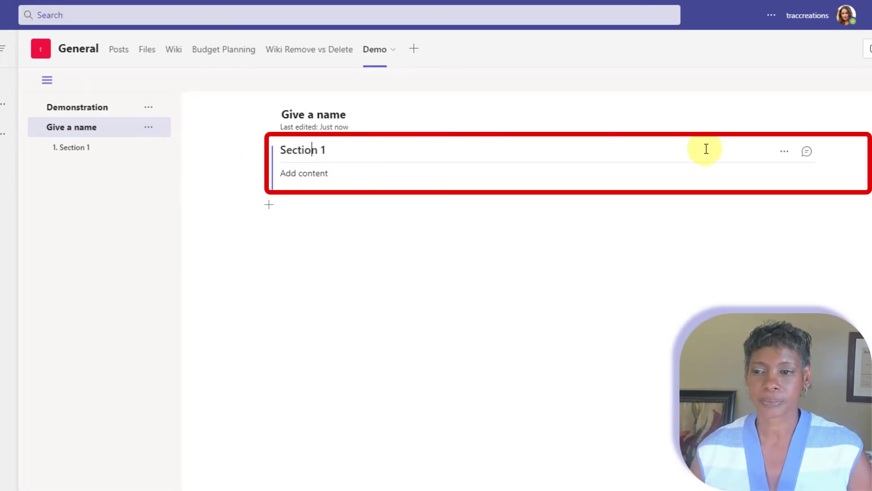
click(785, 153)
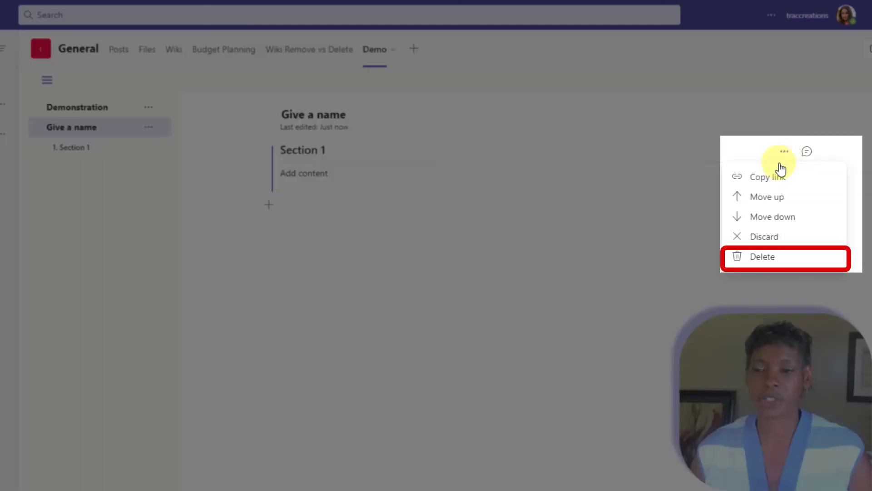
click(762, 264)
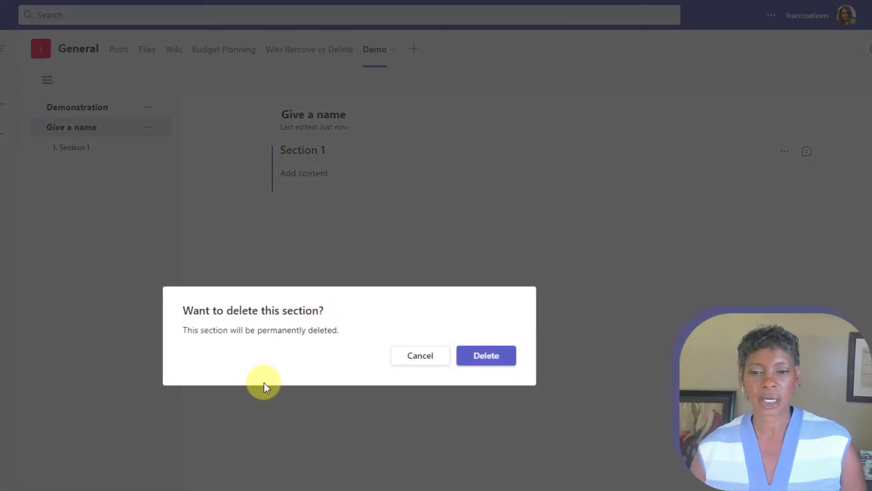
click(499, 357)
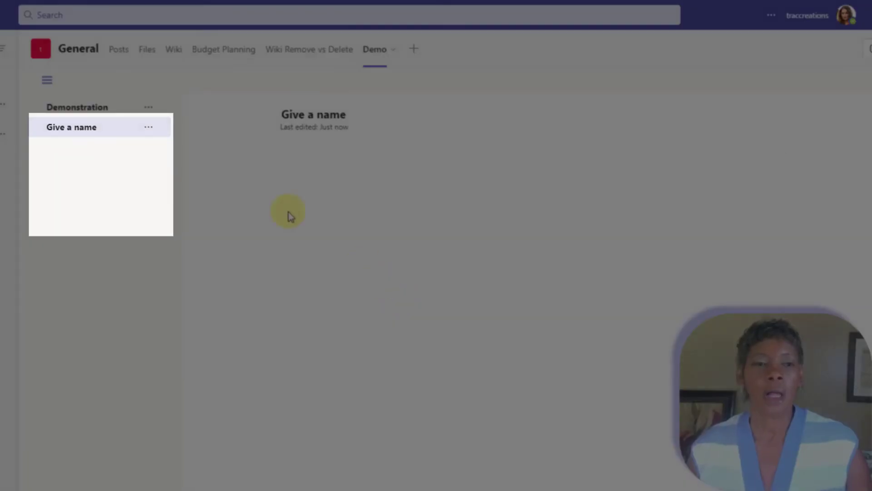
Delete the "Give a name" page from the Demo wiki
click(151, 129)
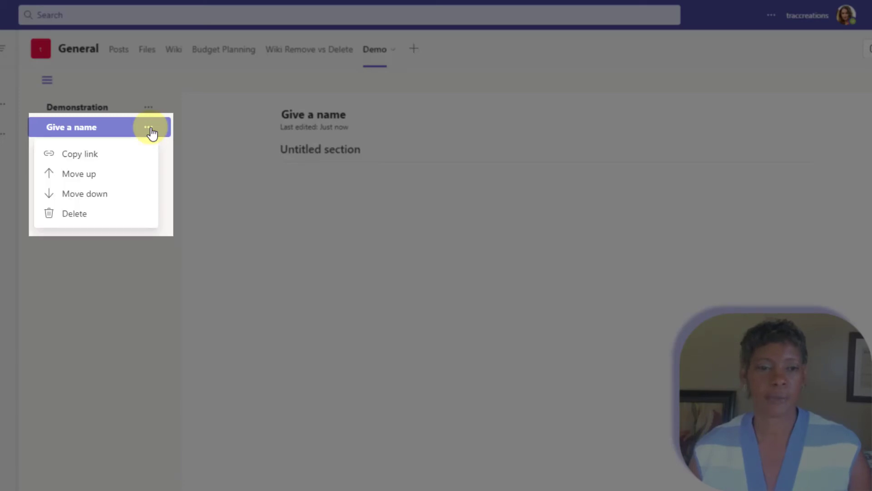
click(92, 213)
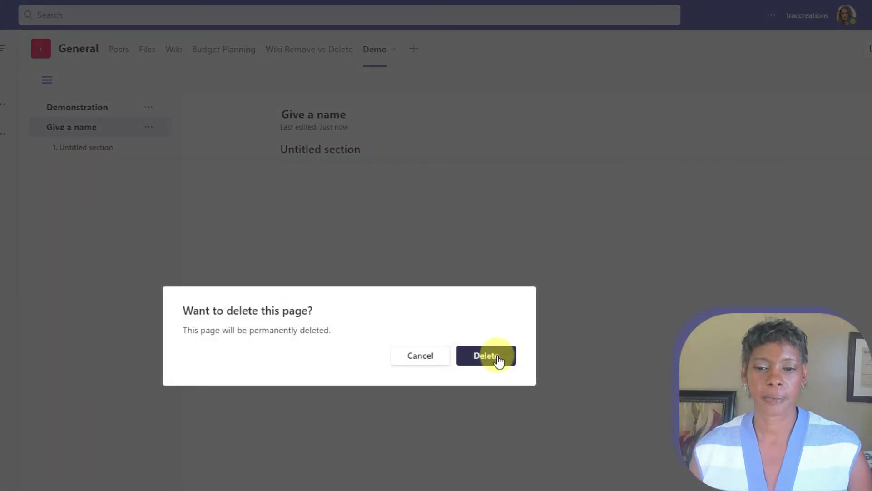
click(499, 359)
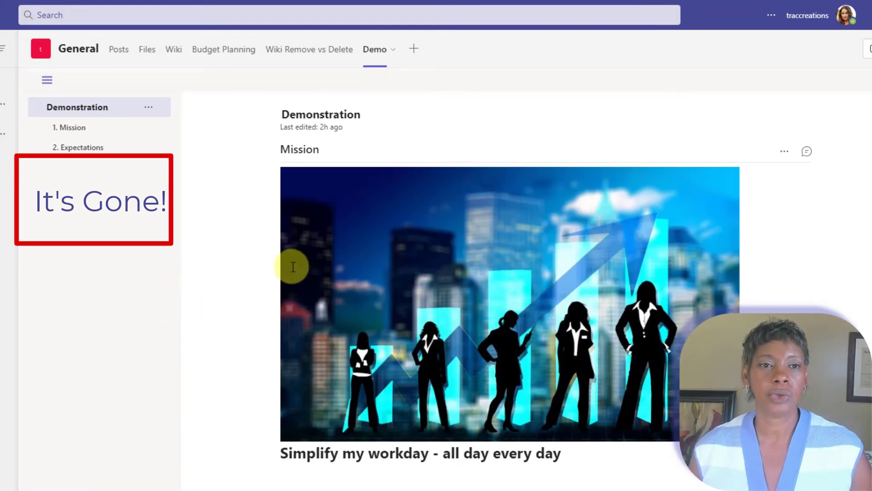
Open the General channel's files in SharePoint and go to the document library's settings
click(148, 51)
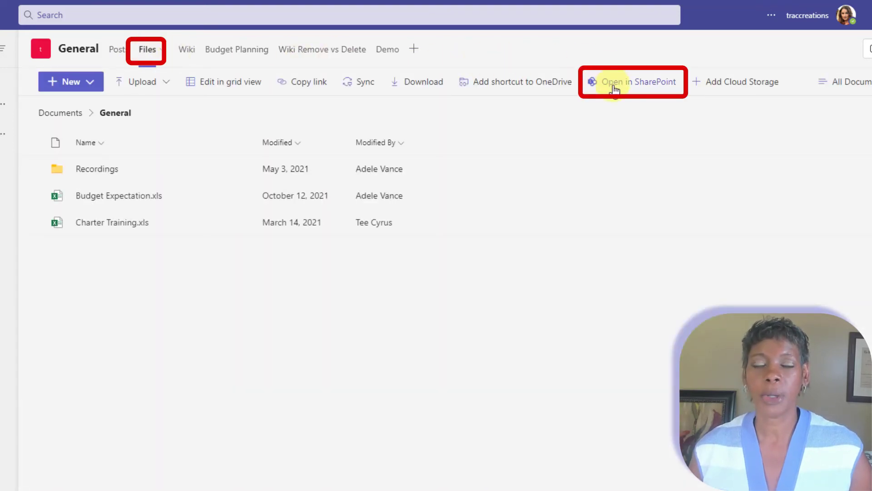
click(636, 78)
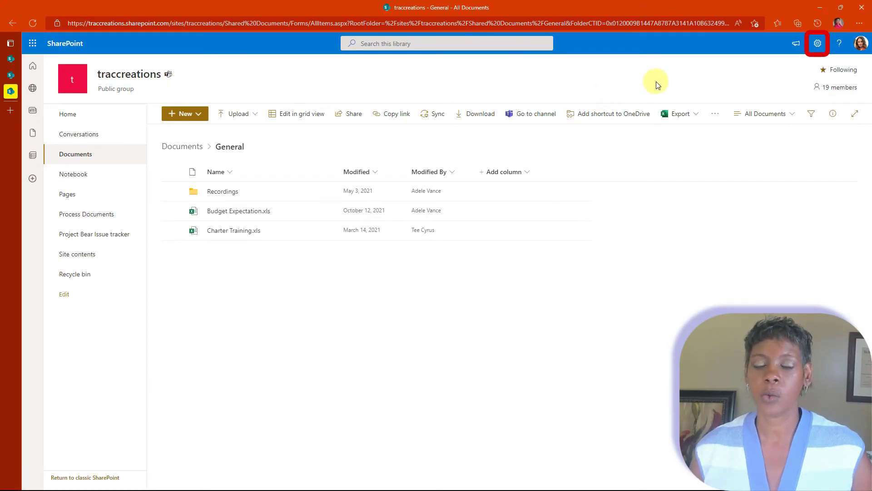
click(818, 47)
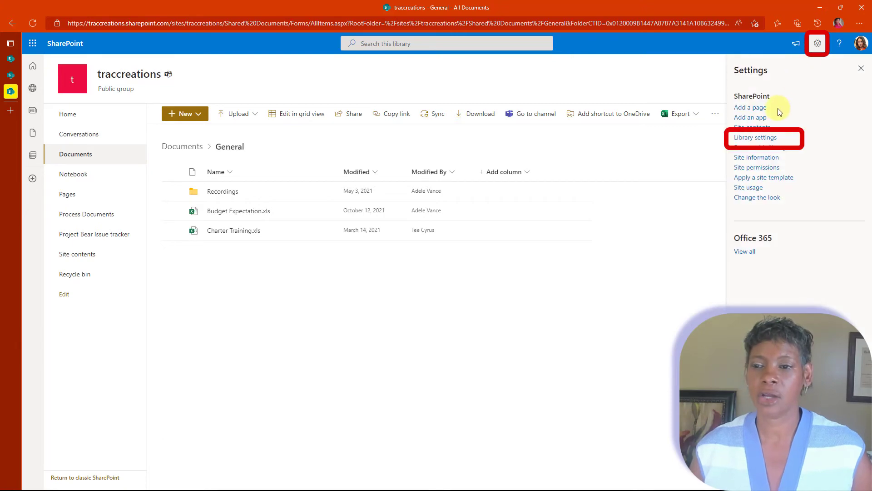
click(753, 138)
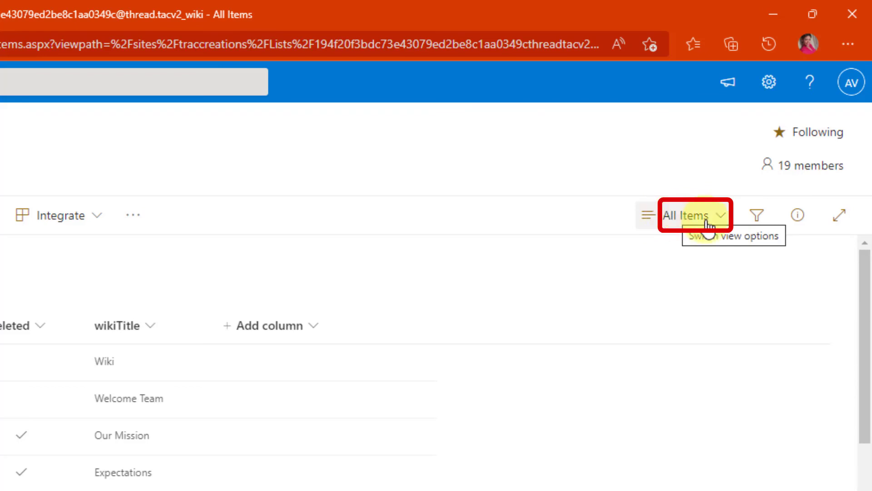
Save the wiki list's All Items view with Title, Modified, wikiDeleted and wikiTitle displayed, and sort the list by Modified from newer to older
click(722, 225)
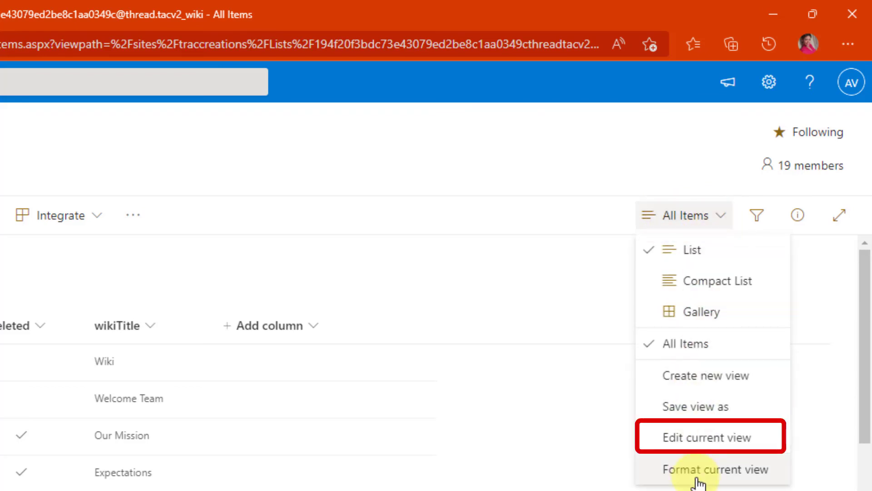
click(735, 443)
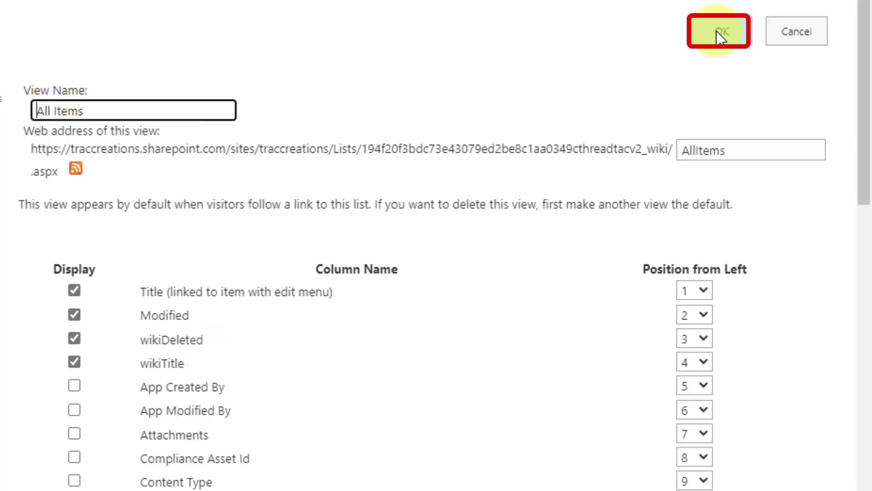
click(721, 36)
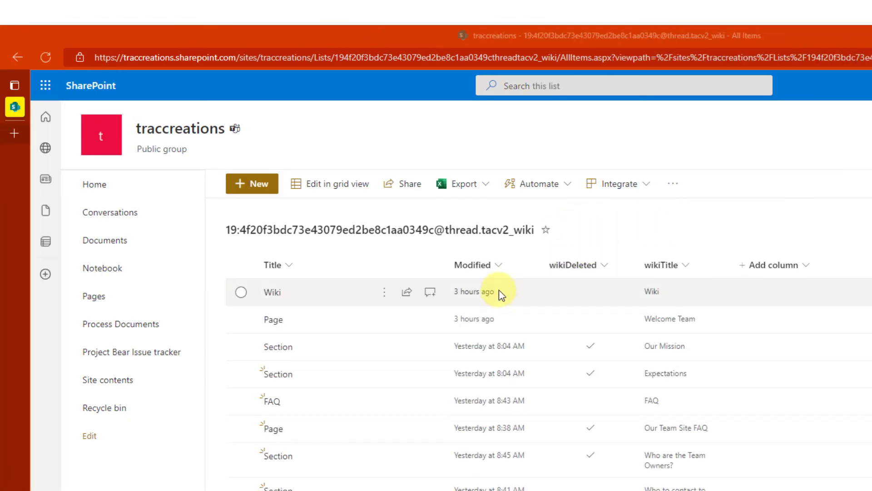
click(499, 265)
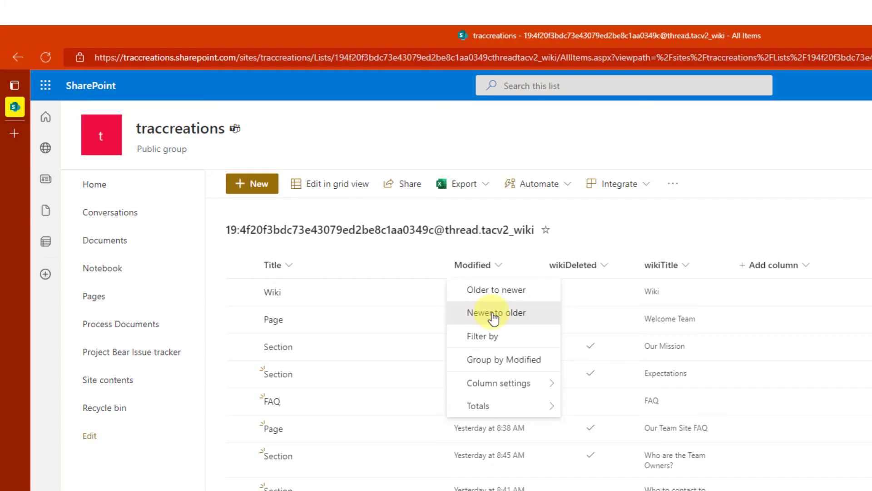
click(494, 314)
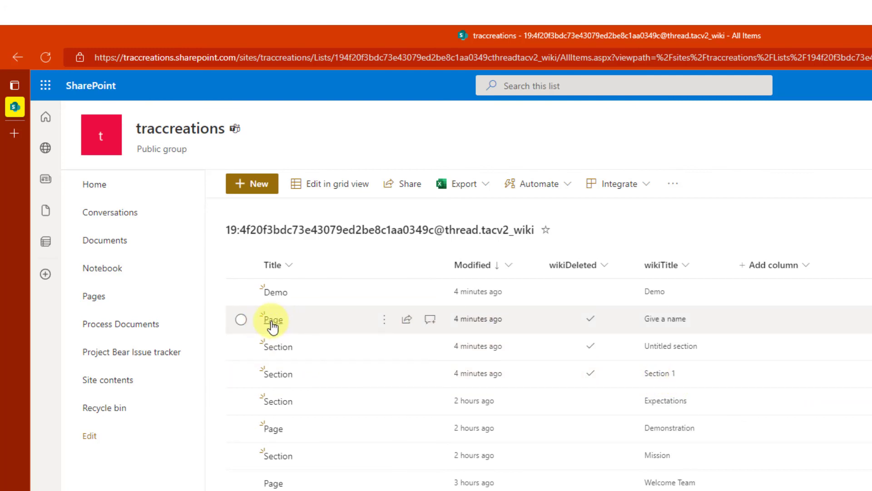
Restore the deleted "Give a name" page by clearing wikiDeleted in its list item, and close the item
click(272, 325)
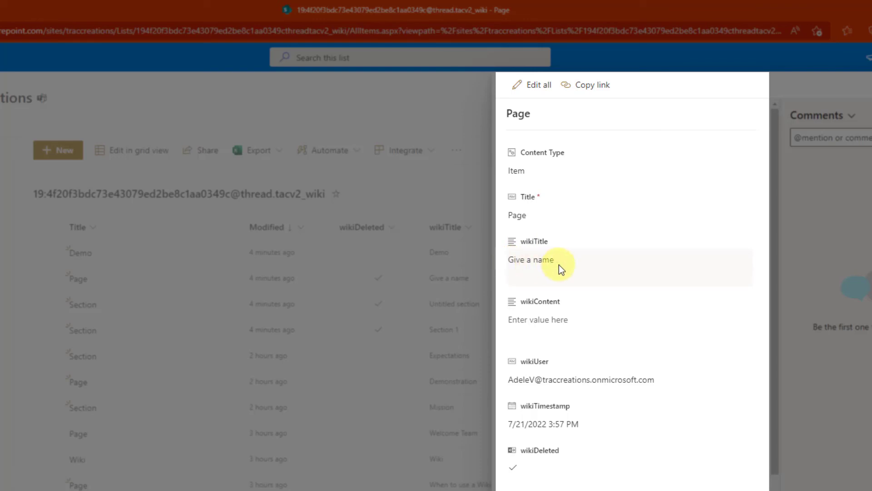
click(521, 471)
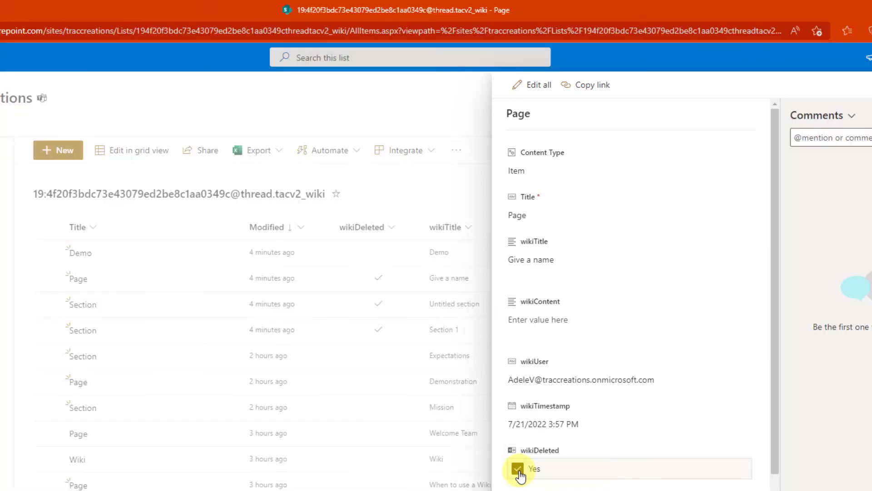
click(520, 470)
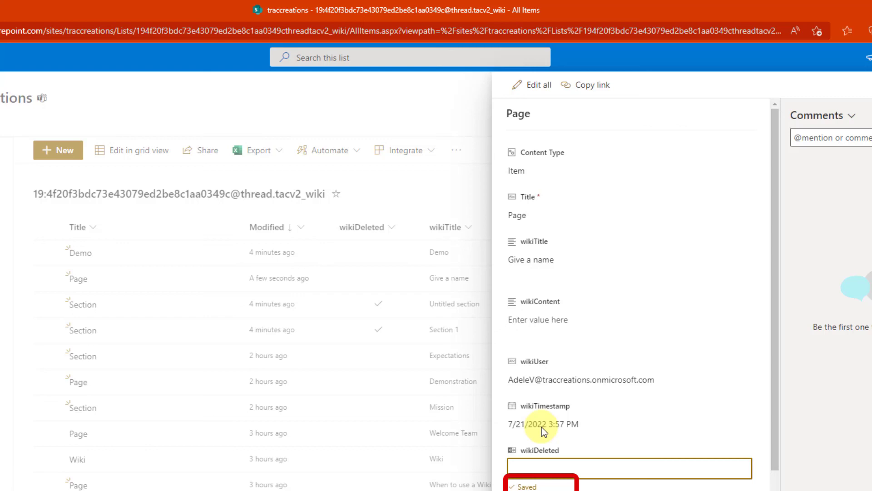
click(467, 87)
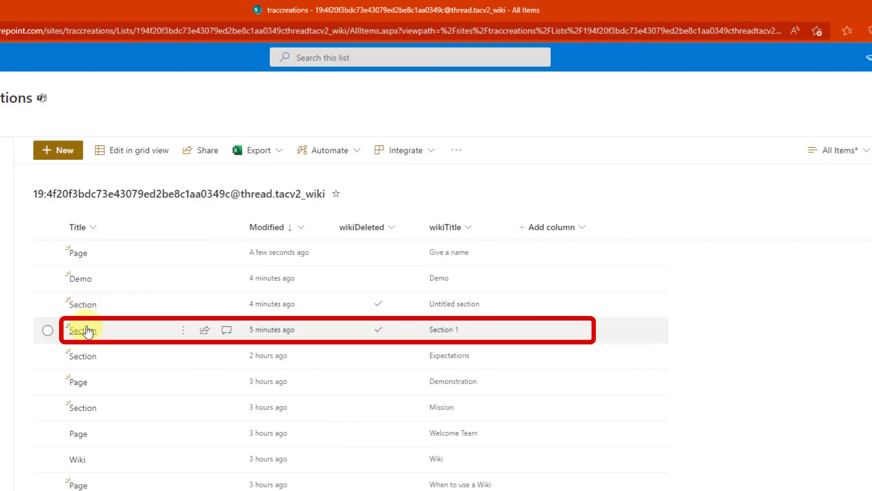
Restore the deleted "Section 1" section by clearing wikiDeleted in its list item, and close the item
click(86, 330)
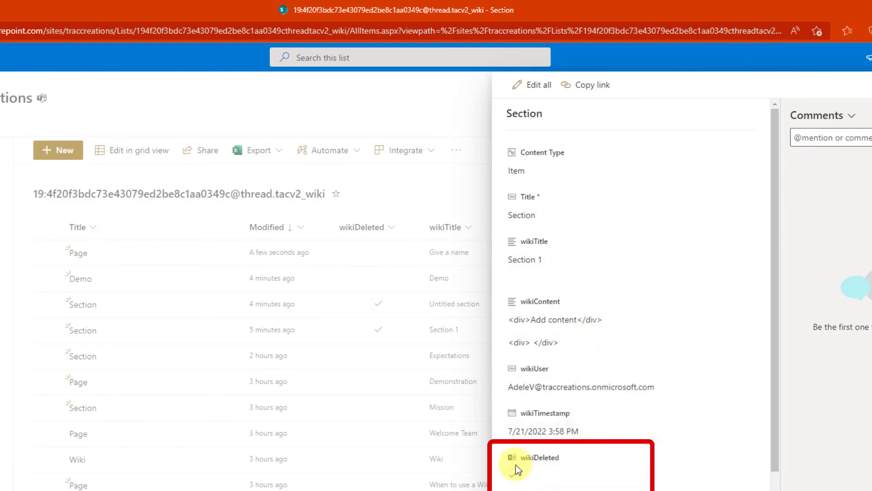
click(523, 481)
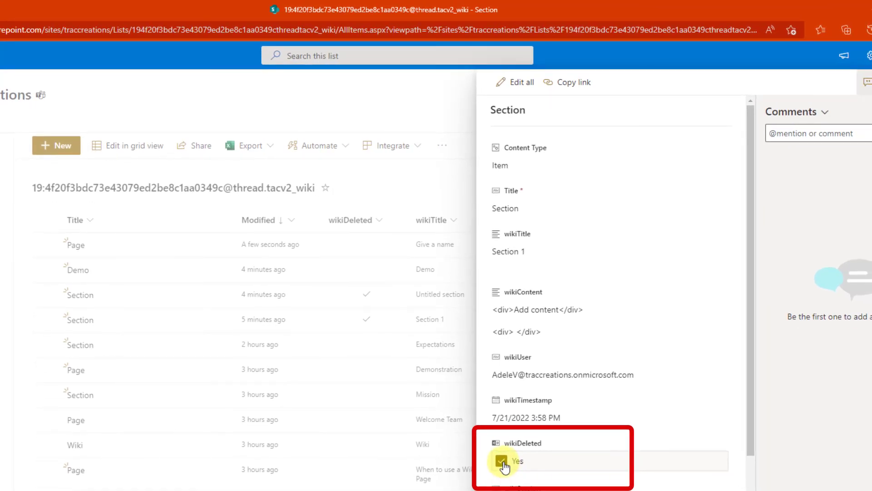
click(502, 461)
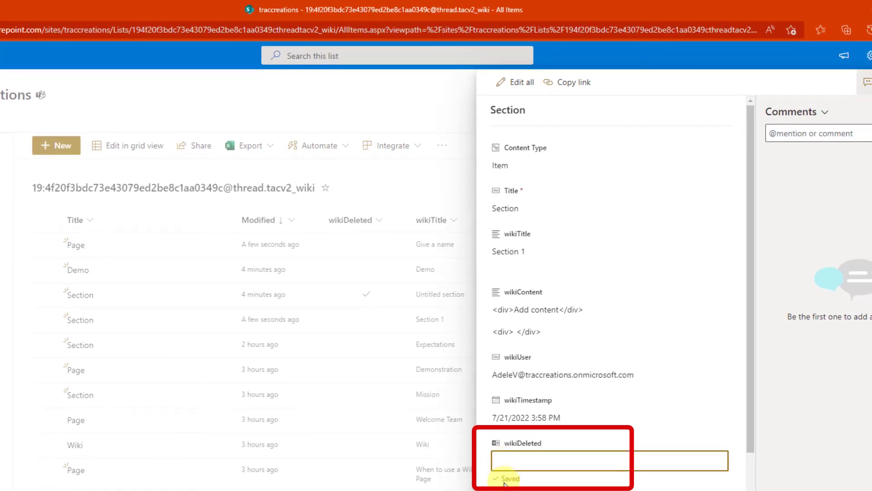
click(410, 100)
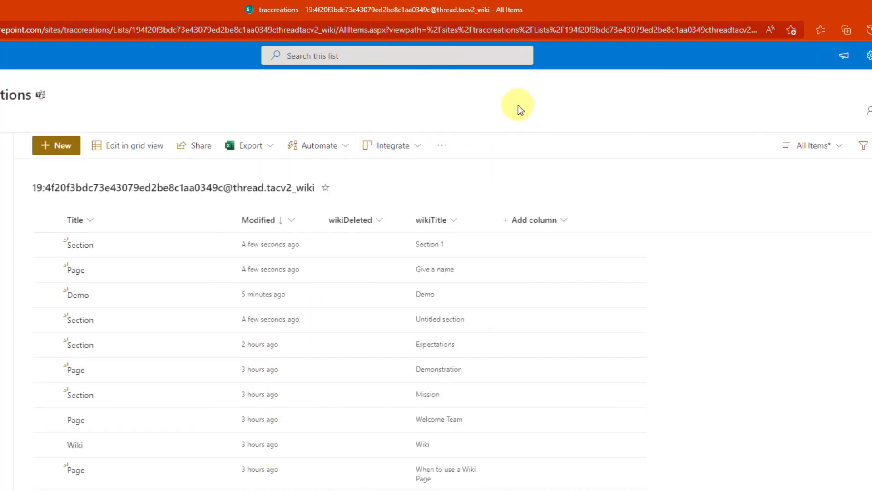
Switch back to Teams and open the Demo wiki in the General channel
click(828, 12)
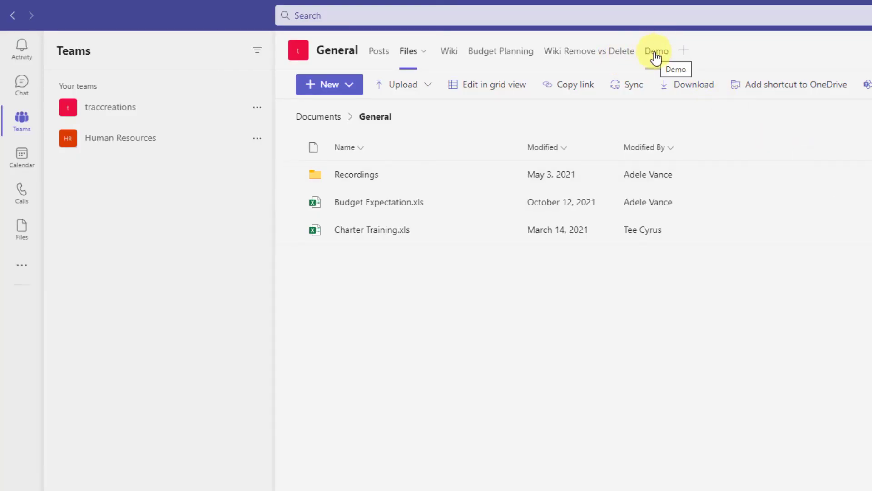
click(655, 55)
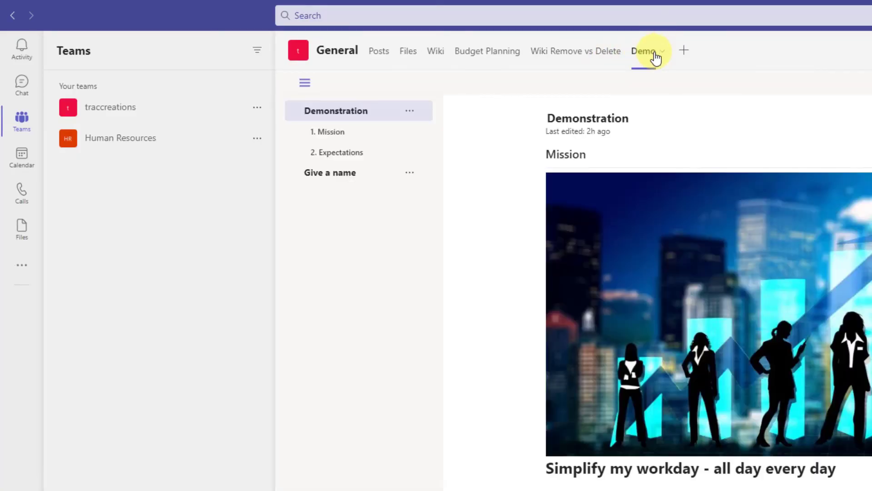